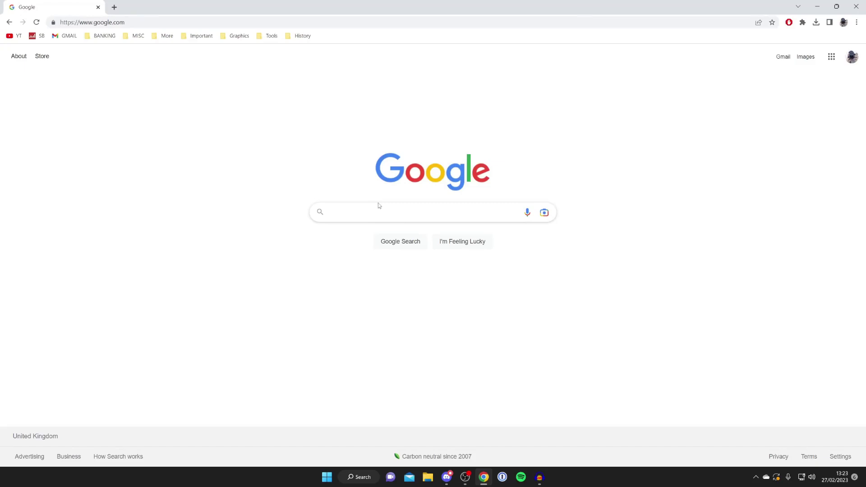
- Search 'google forms' and open the Google Forms home page in a new tab via 'Go to Forms'
left_click(374, 212)
type("google fo")
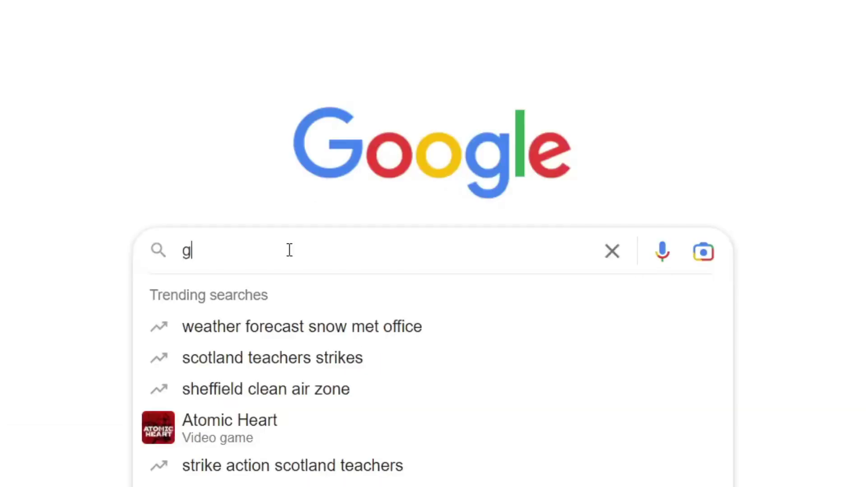
type("rms")
key("Return")
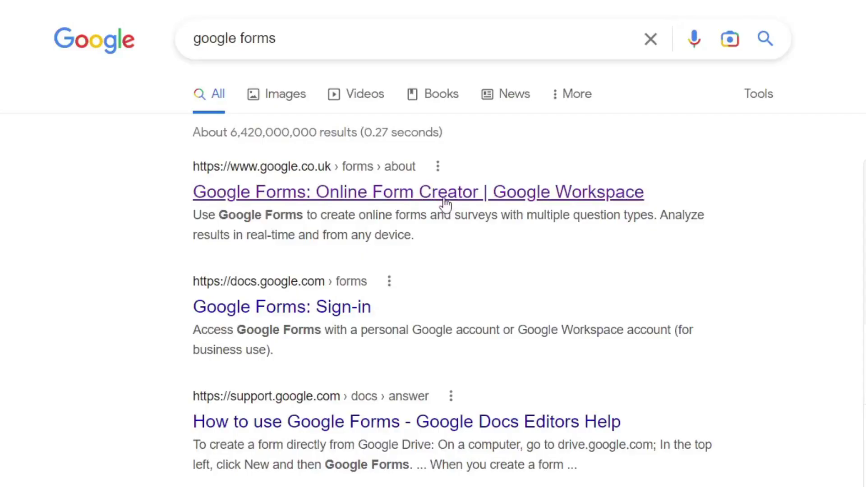
left_click(446, 194)
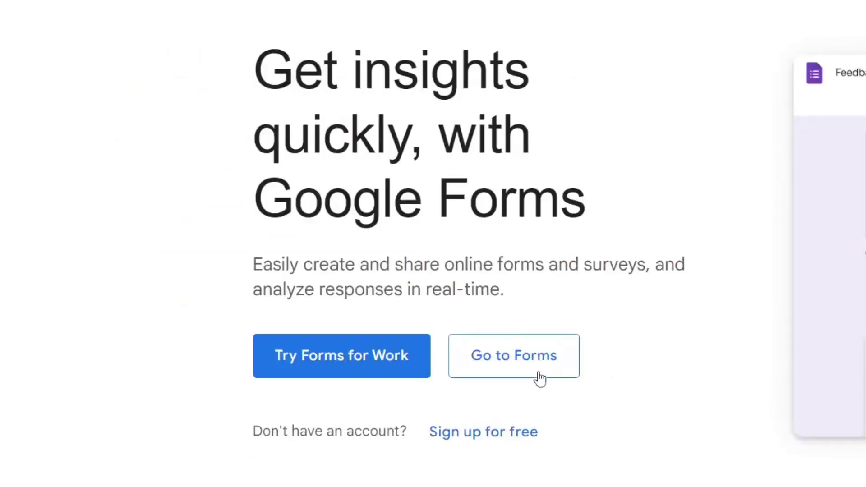
left_click(540, 378)
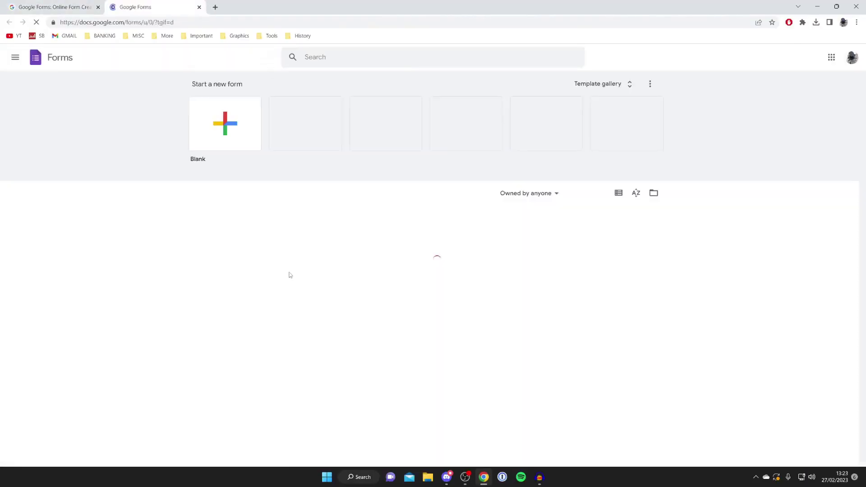
- Launch Forms from the Google apps grid on the search tab and close the leftover tab
left_click(6, 4)
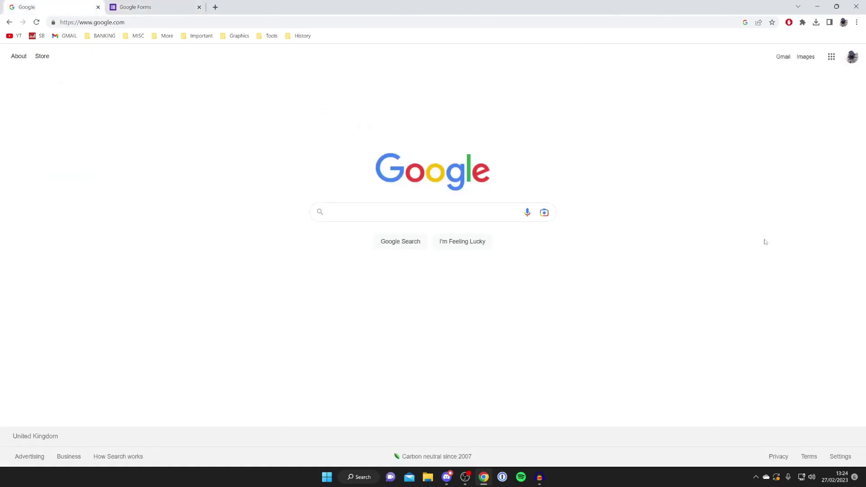
left_click(831, 60)
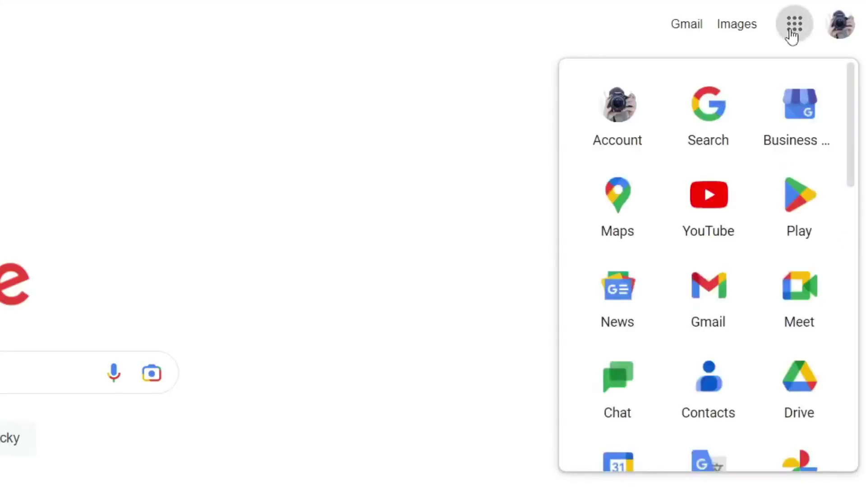
scroll(705, 220, "down", 15)
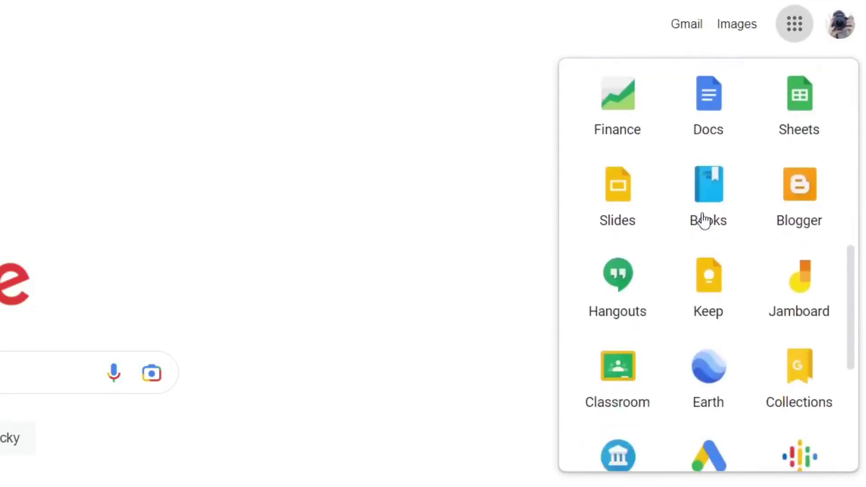
scroll(705, 219, "down", 3)
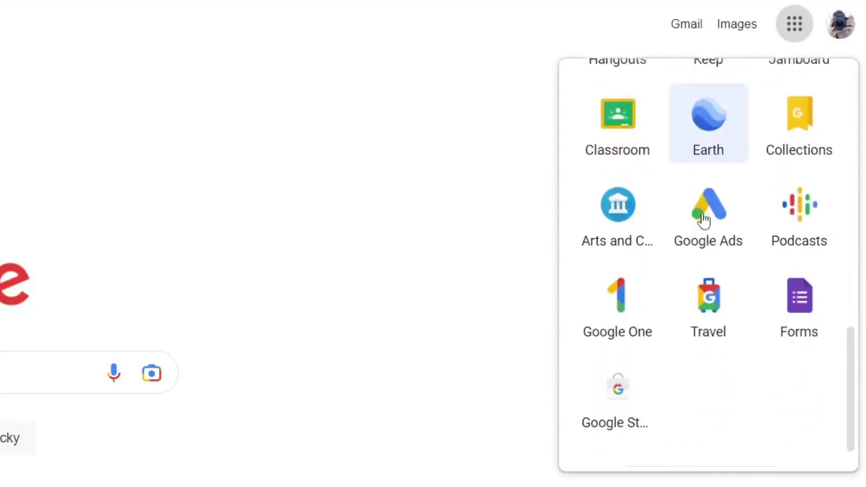
left_click(808, 294)
key("ctrl+w")
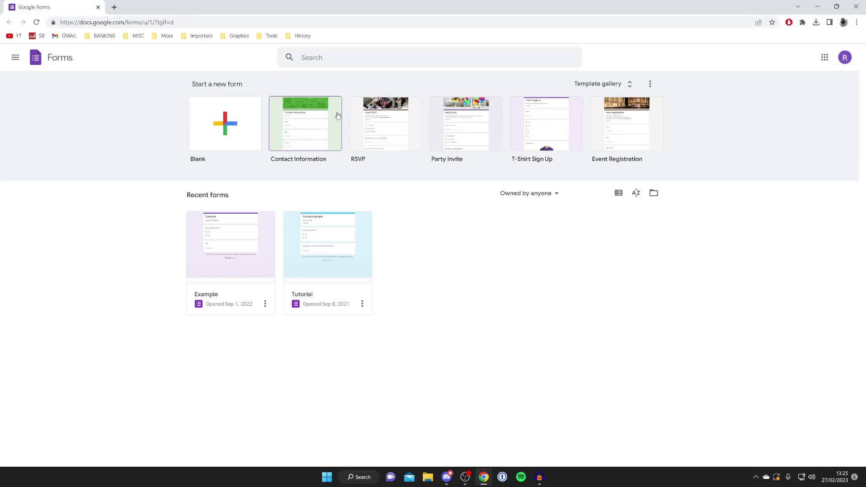
- Start a blank form titled 'Game Application' with the description 'This is a description.'
left_click(238, 108)
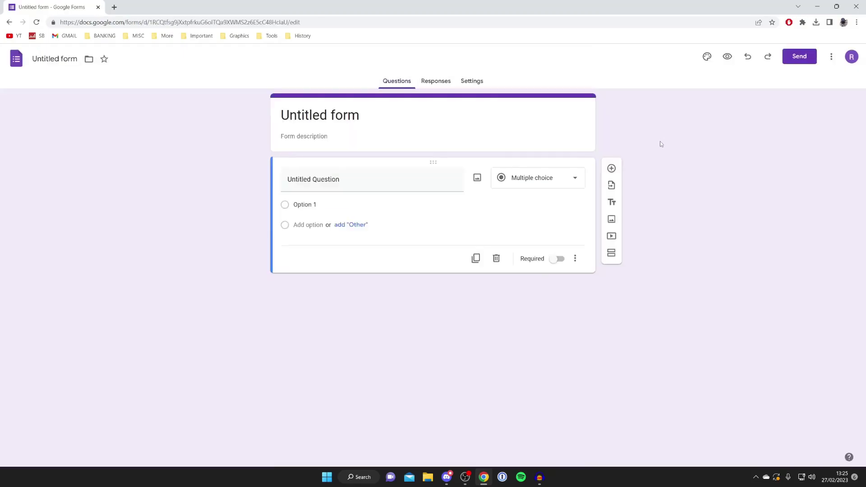
left_click(322, 116)
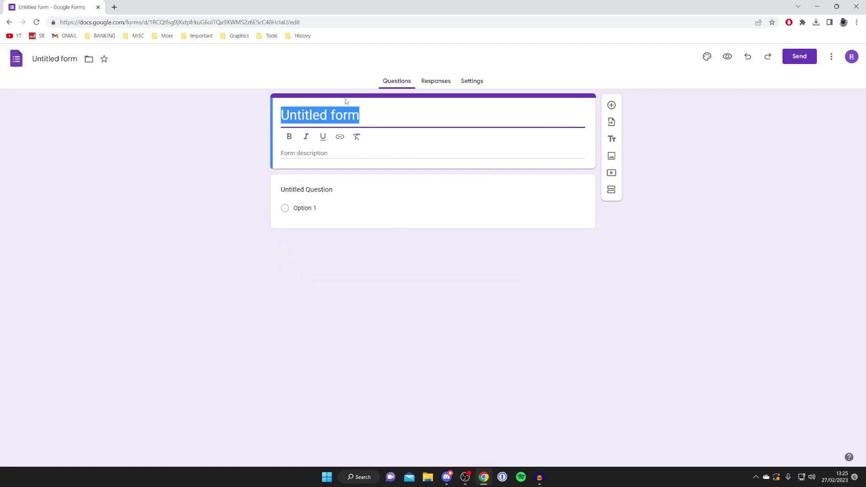
type("Game ")
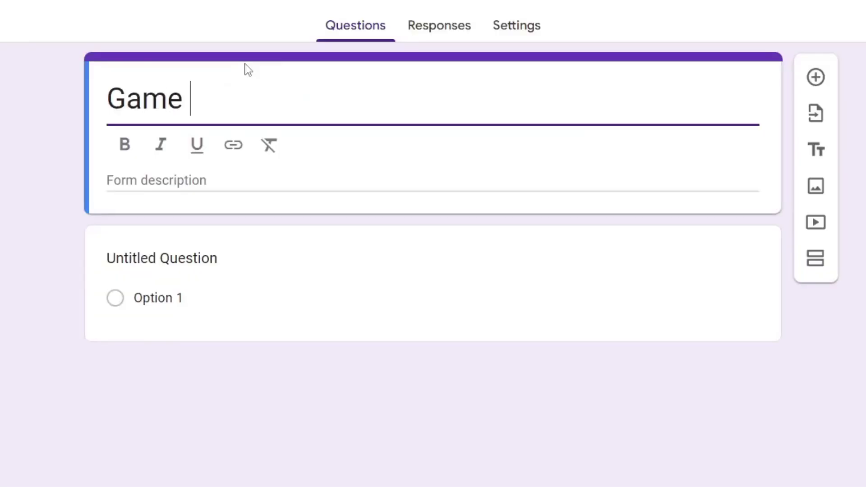
type("Application")
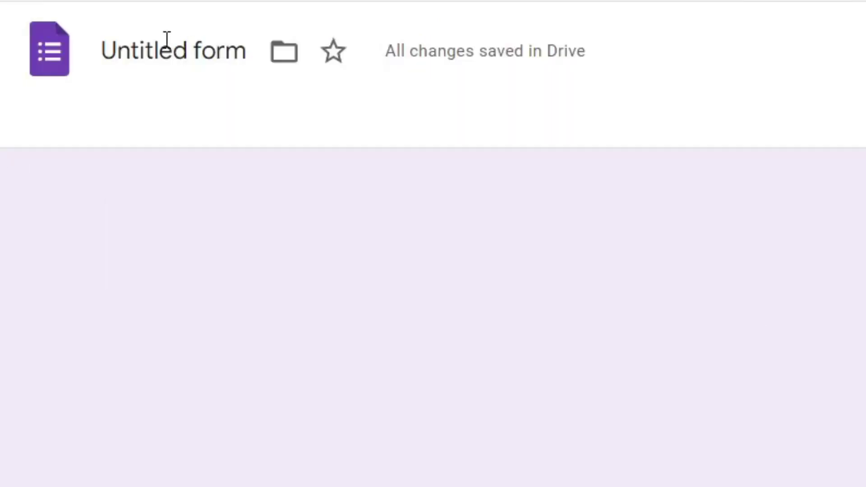
left_click(167, 39)
left_click(223, 136)
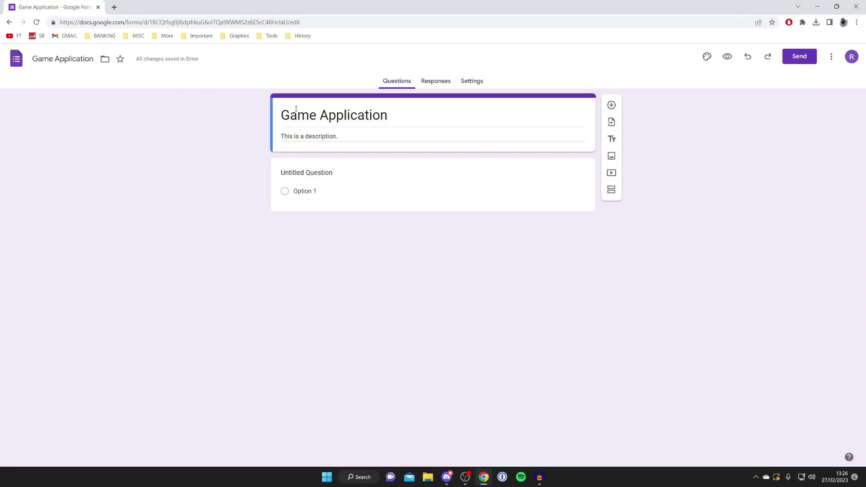
- Keep the first question as Multiple choice and word it 'What is your favourite colour out of this selection?'
left_click(333, 172)
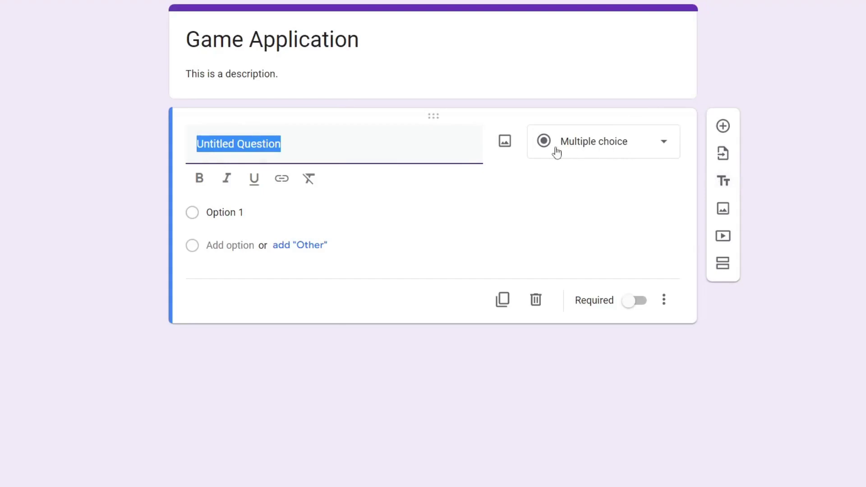
left_click(611, 145)
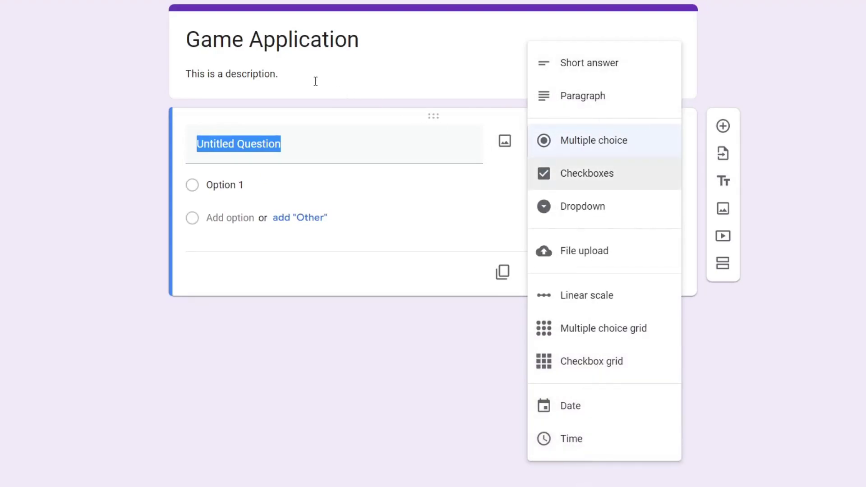
left_click(630, 143)
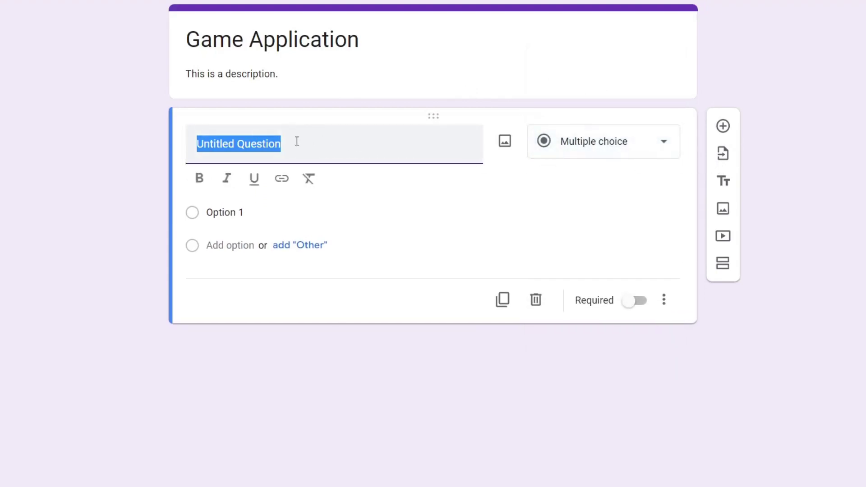
type("What is your f")
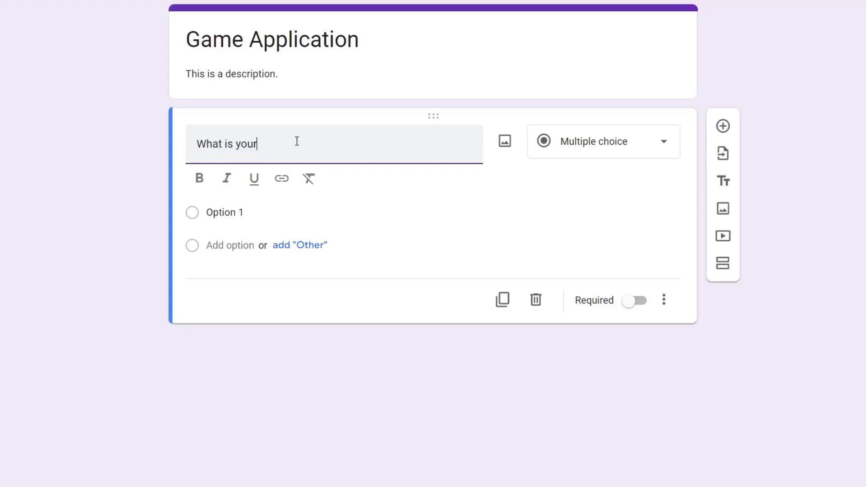
type("avourite colour out of this selection?")
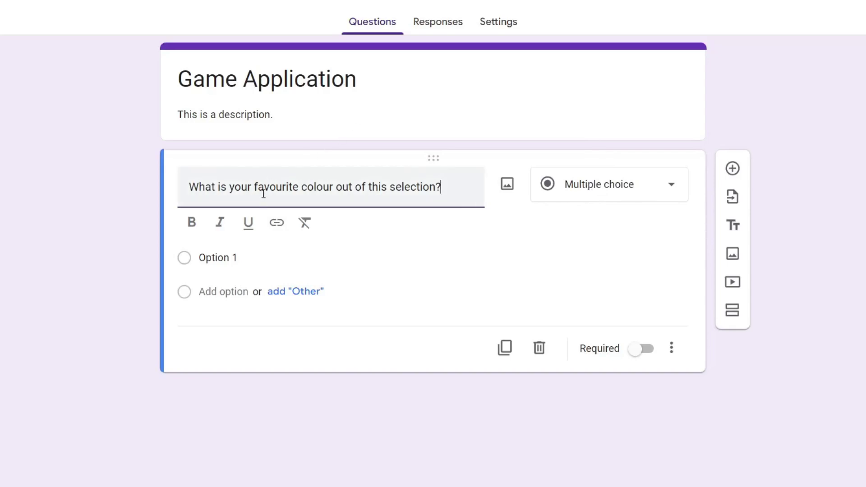
left_click_drag(256, 187, 299, 187)
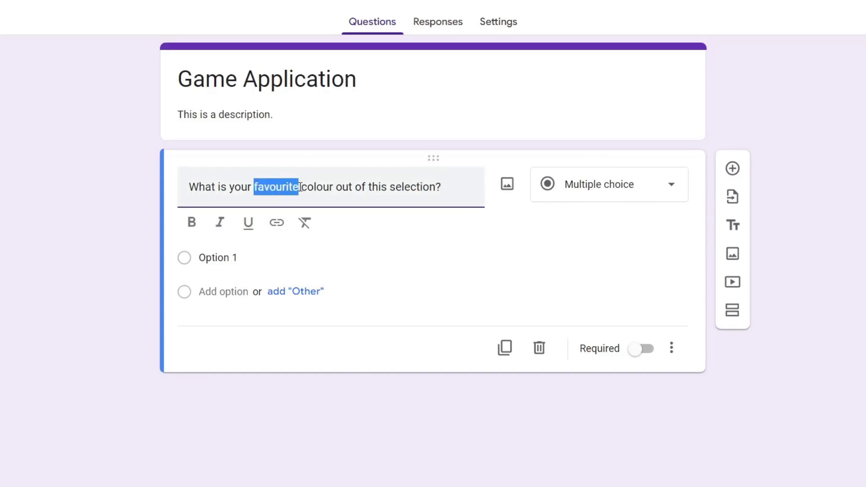
- Bold the word 'favourite', keeping the question type as Multiple choice
left_click(194, 226)
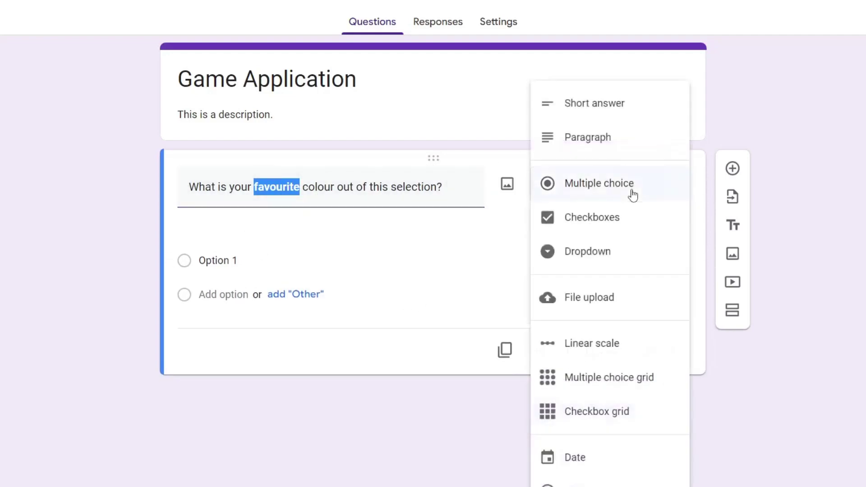
left_click(631, 196)
left_click(633, 195)
- Set the answer options to Blue, Yellow and Green
left_click(300, 228)
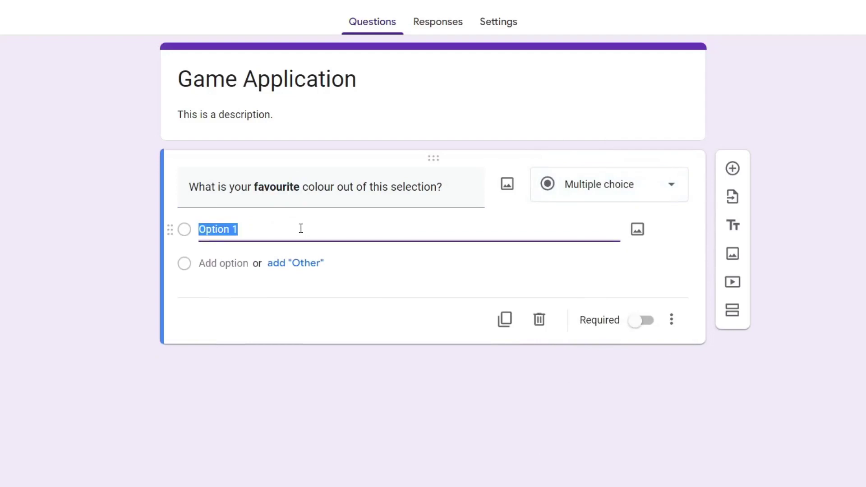
type("Blue")
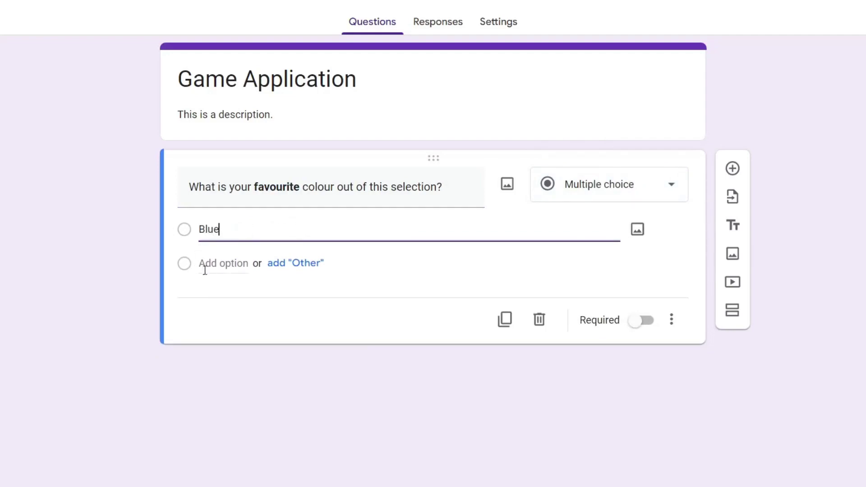
left_click(223, 264)
type("Yel")
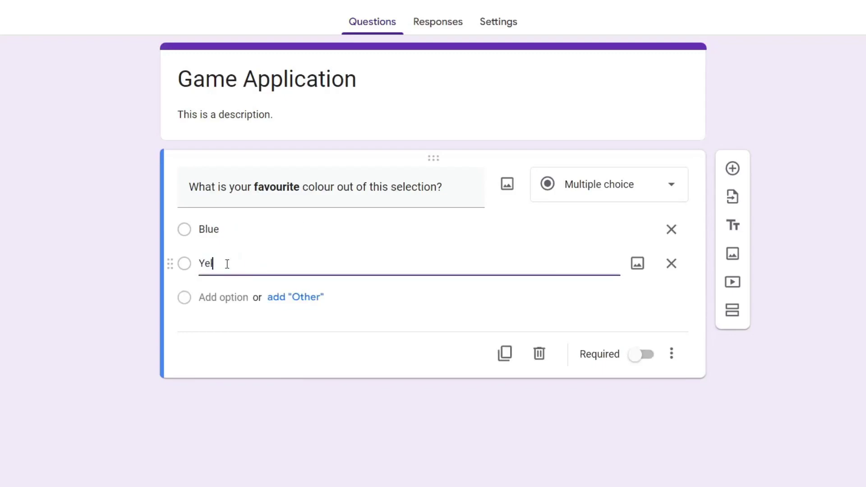
type("low")
left_click(226, 297)
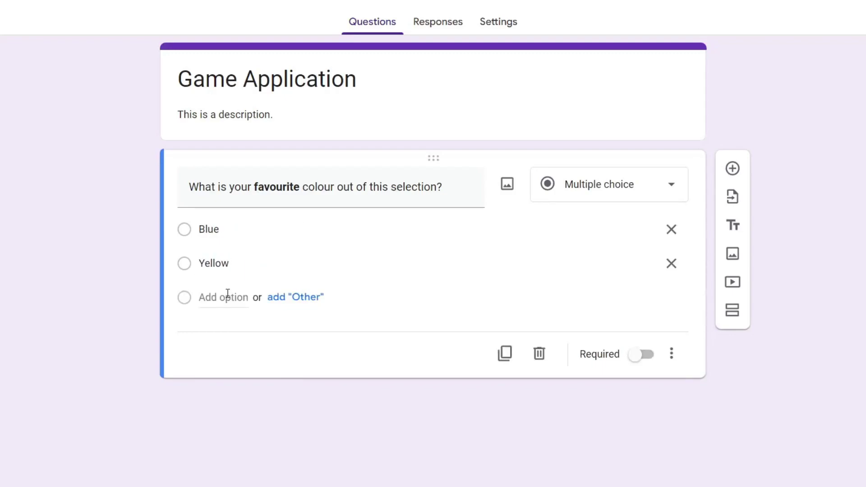
type("Green")
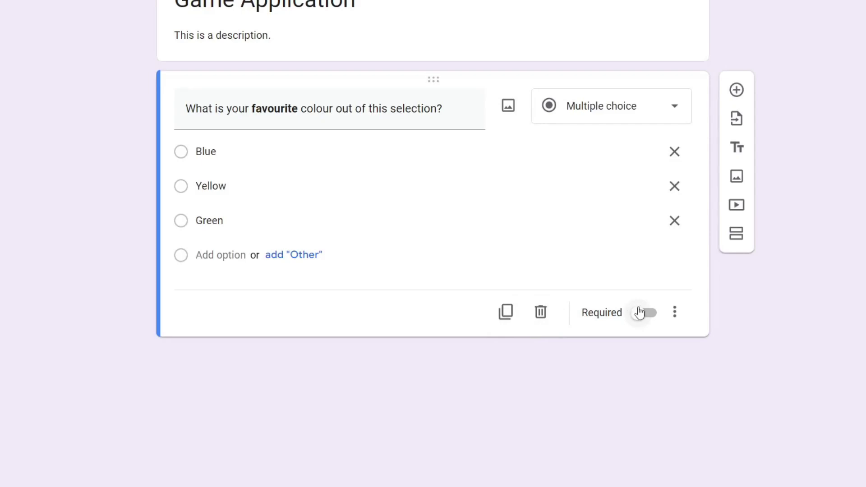
left_click(641, 312)
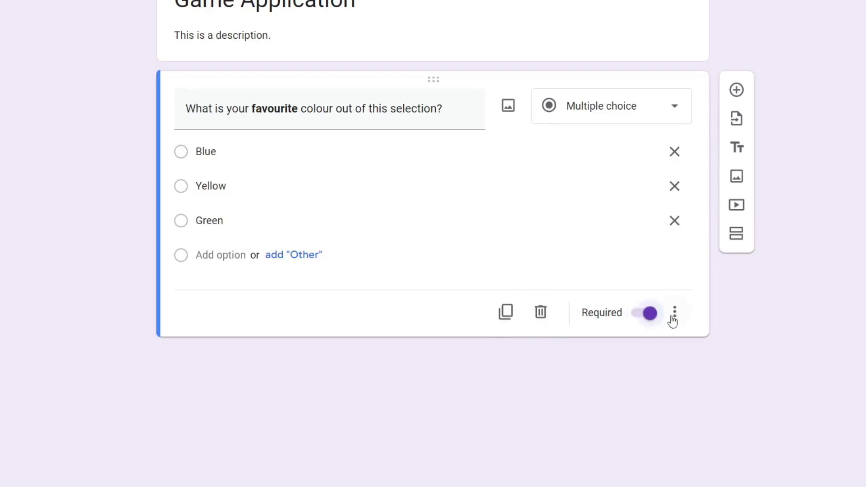
left_click(654, 313)
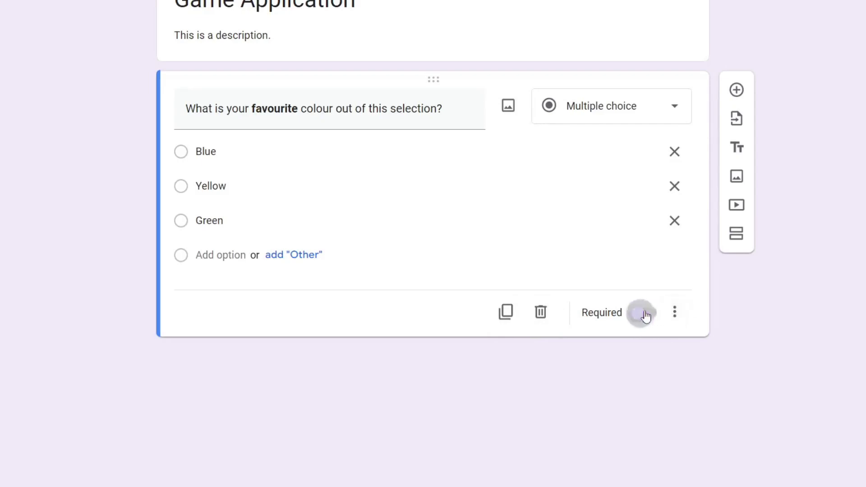
left_click(675, 315)
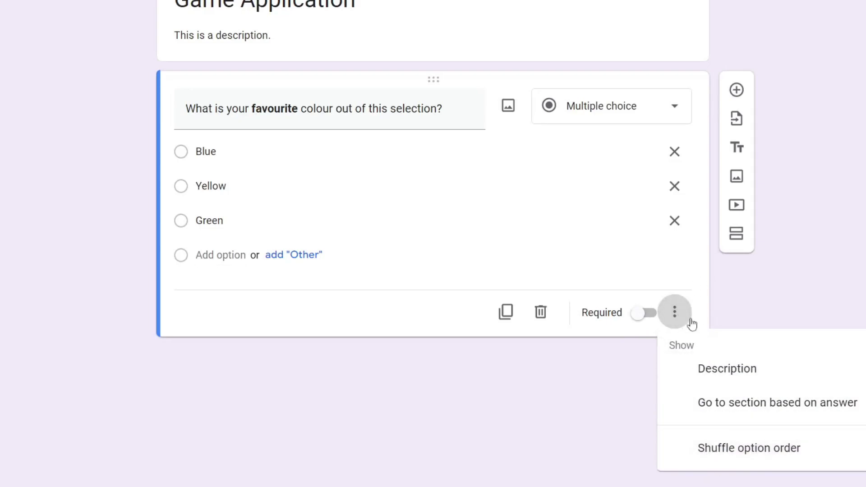
left_click(676, 318)
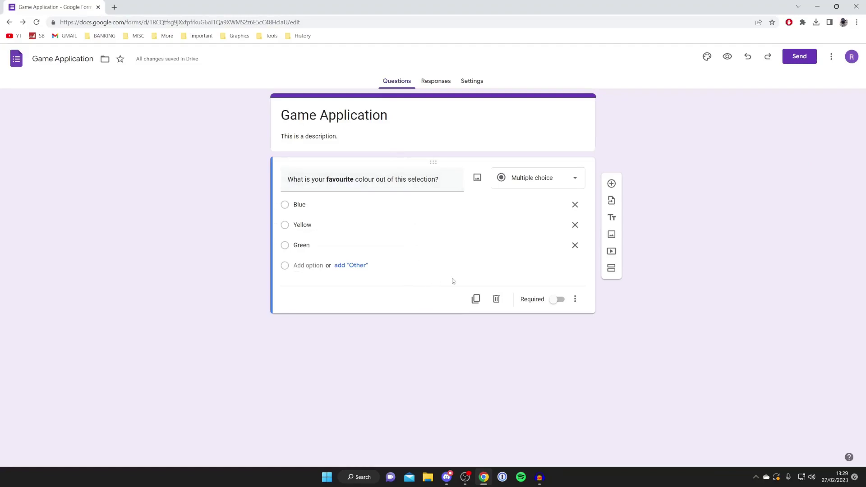
left_click(617, 269)
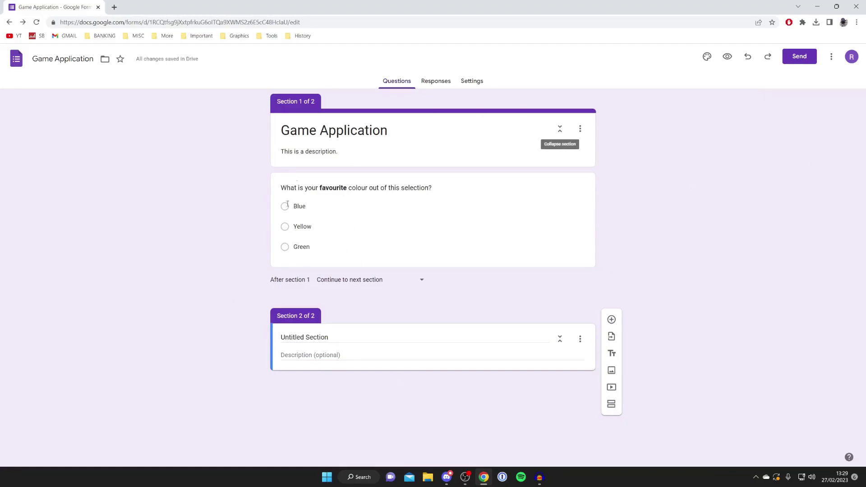
left_click(748, 57)
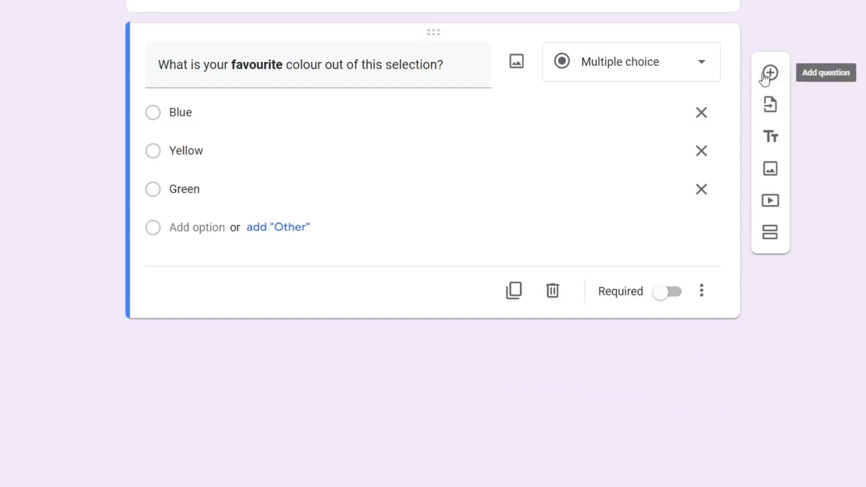
- Add the short-answer question 'How old are you?' and a new 'Gaming ability' section
left_click(610, 184)
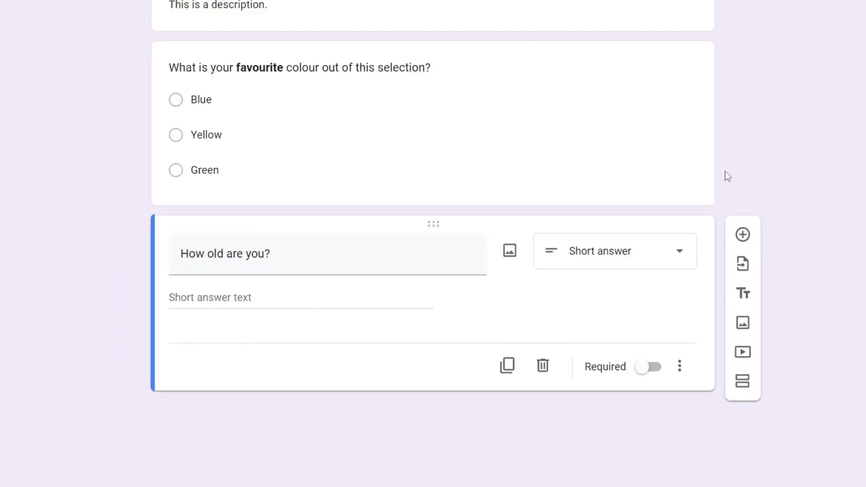
left_click(747, 388)
left_click(249, 455)
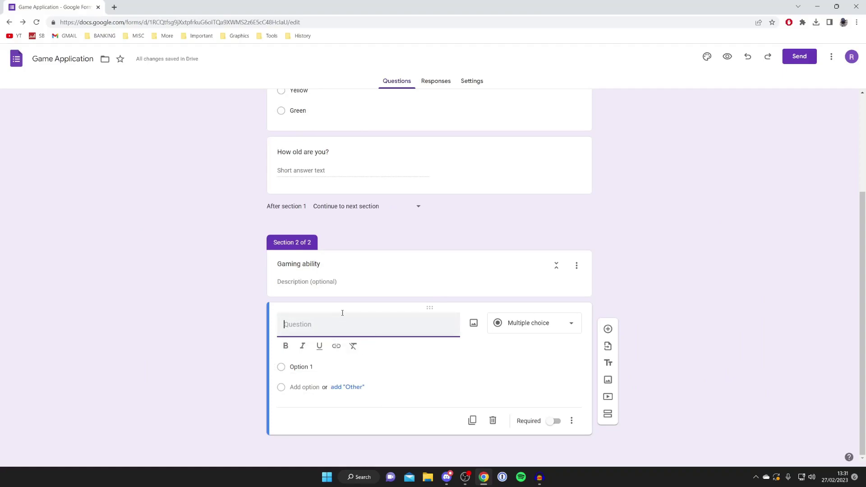
- Delete the Gaming ability section, confirming removal of its question
left_click(582, 270)
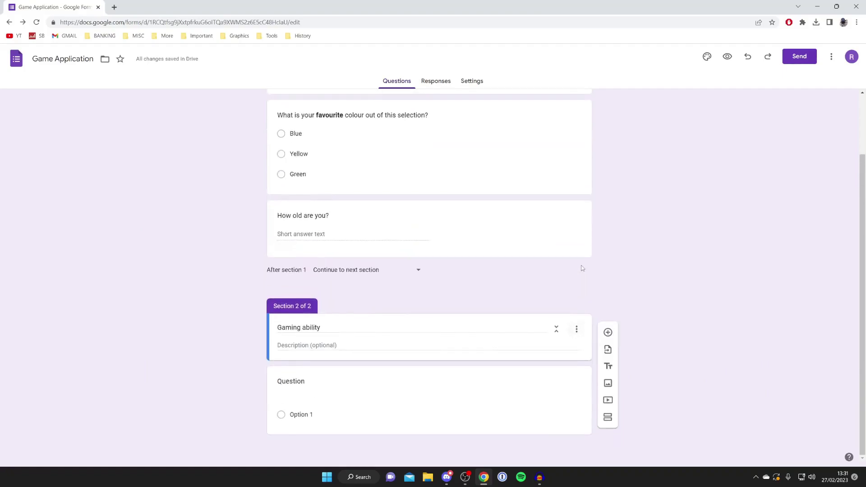
left_click(576, 344)
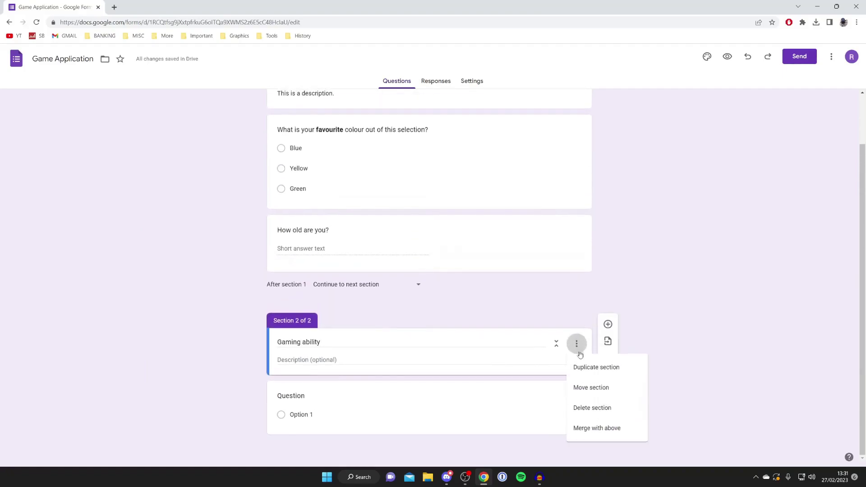
left_click(596, 414)
left_click(490, 294)
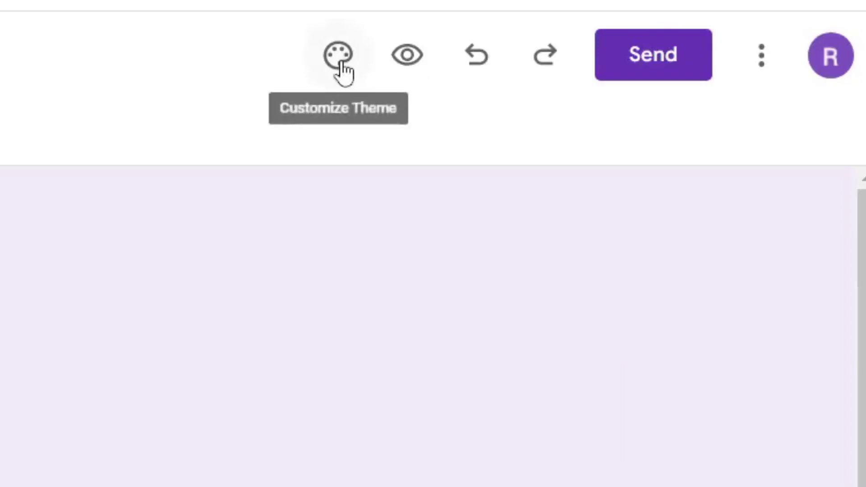
- Switch the theme colour to the indigo swatch in the Theme panel
left_click(341, 63)
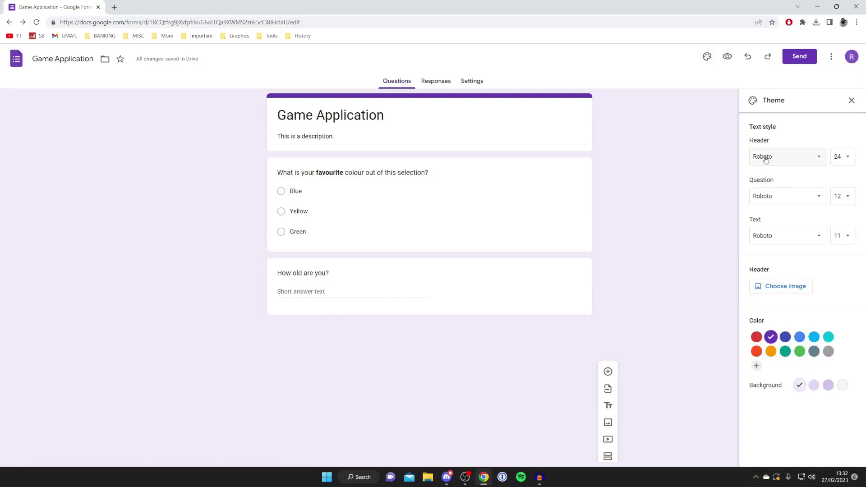
left_click(786, 337)
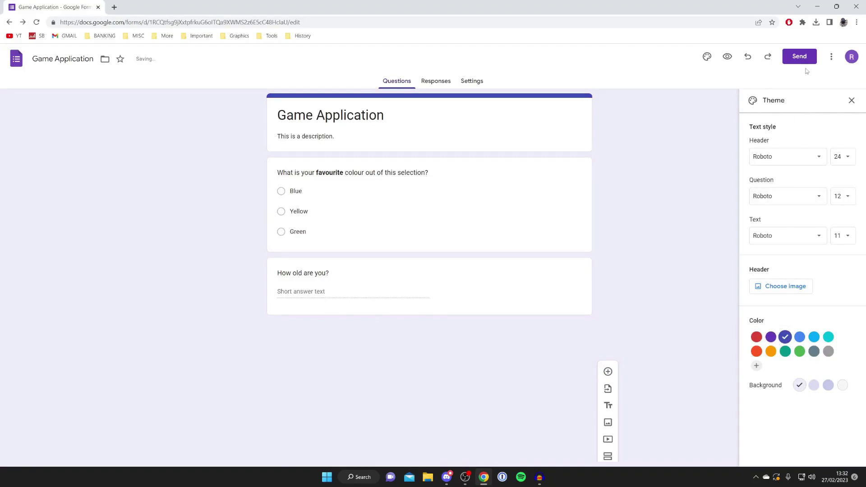
left_click(852, 101)
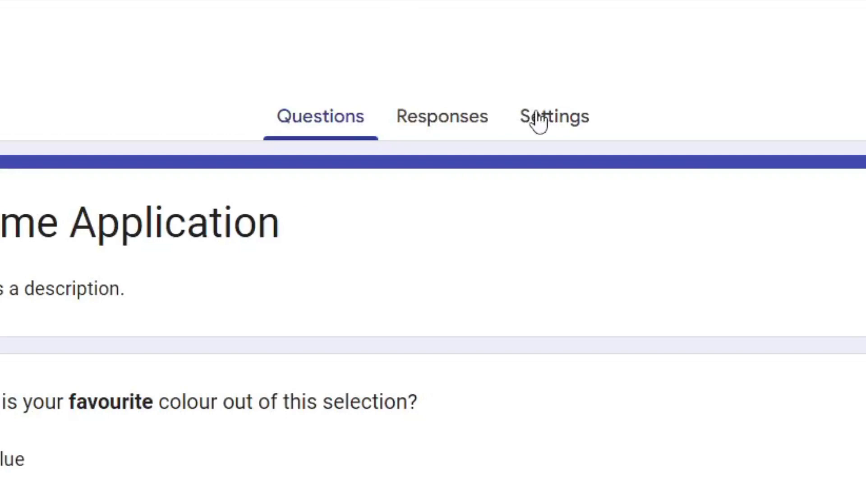
left_click(540, 120)
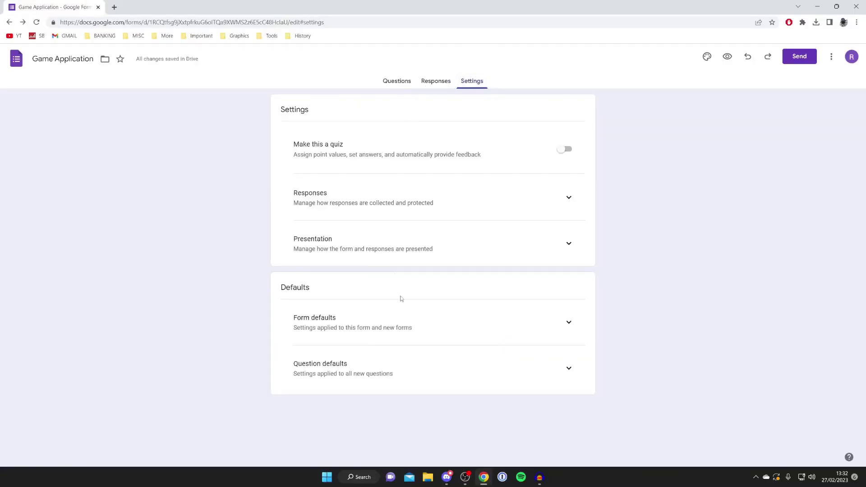
left_click(397, 81)
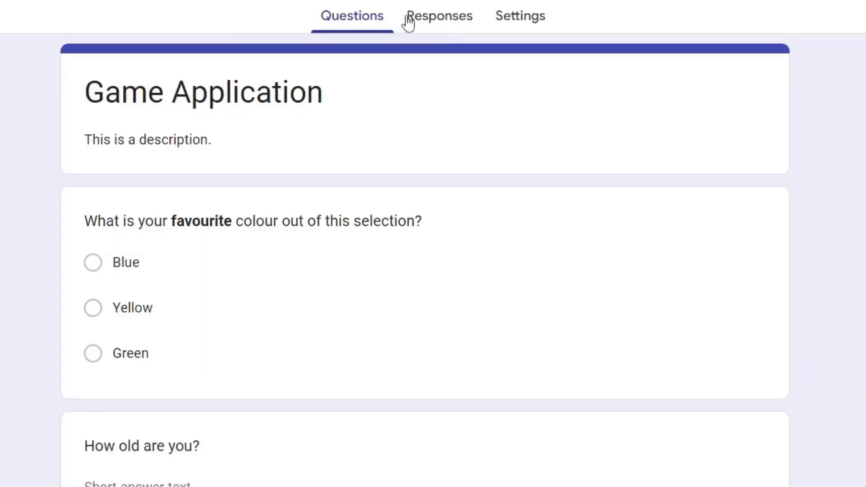
left_click(422, 84)
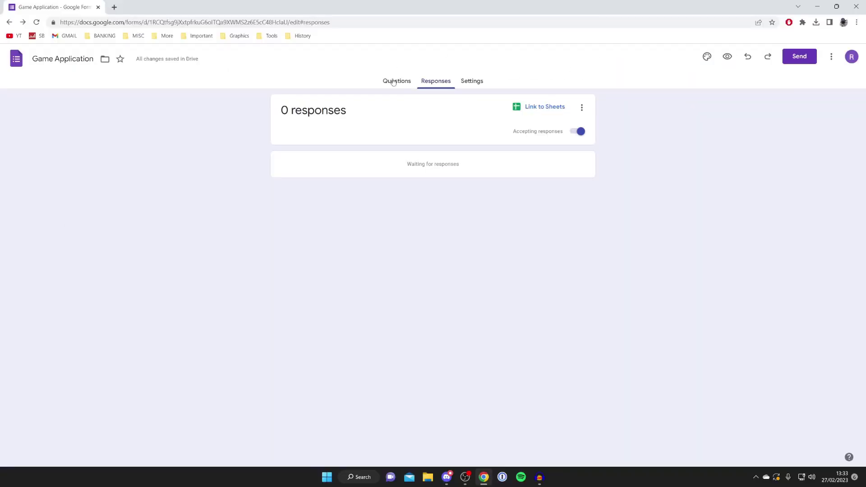
left_click(345, 16)
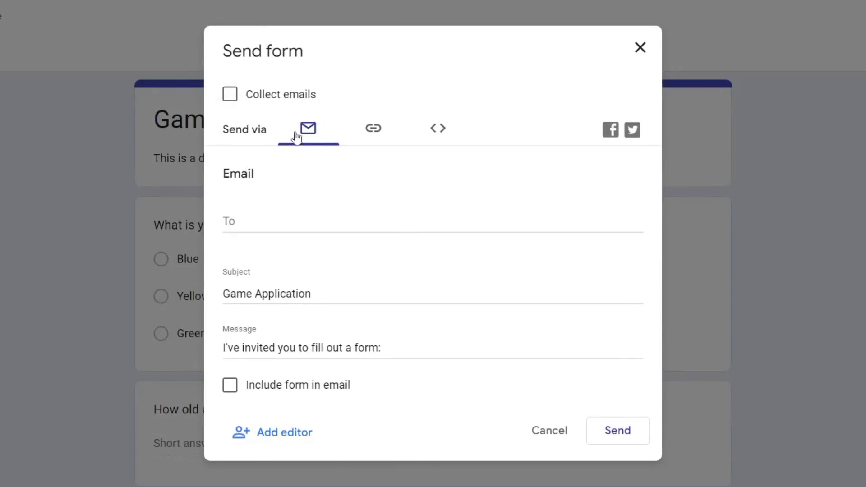
- Turn on Shorten URL for the form's link and copy the forms.gle link
left_click(375, 134)
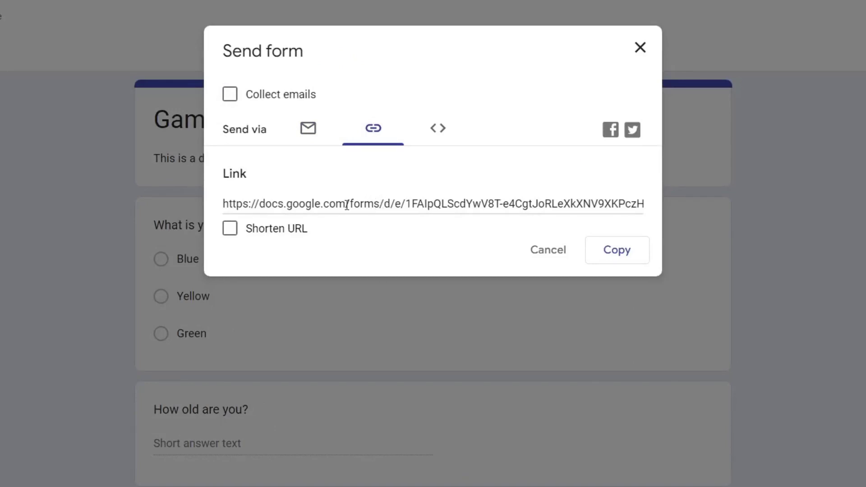
left_click(248, 230)
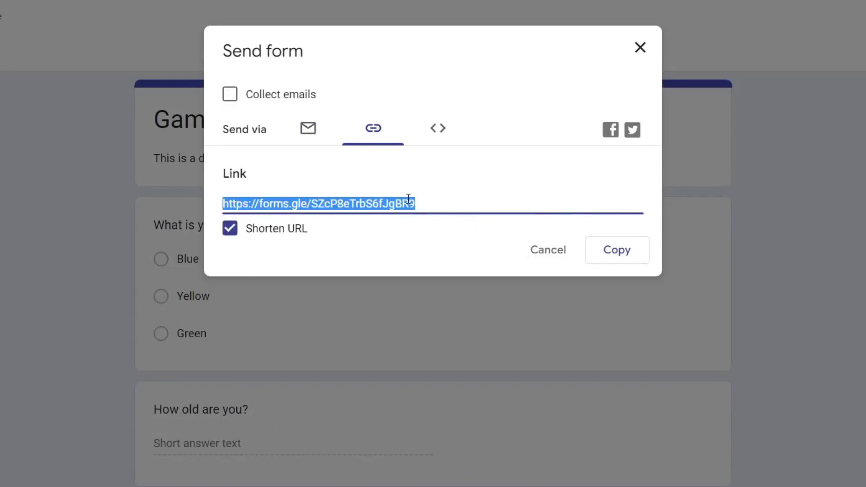
right_click(394, 203)
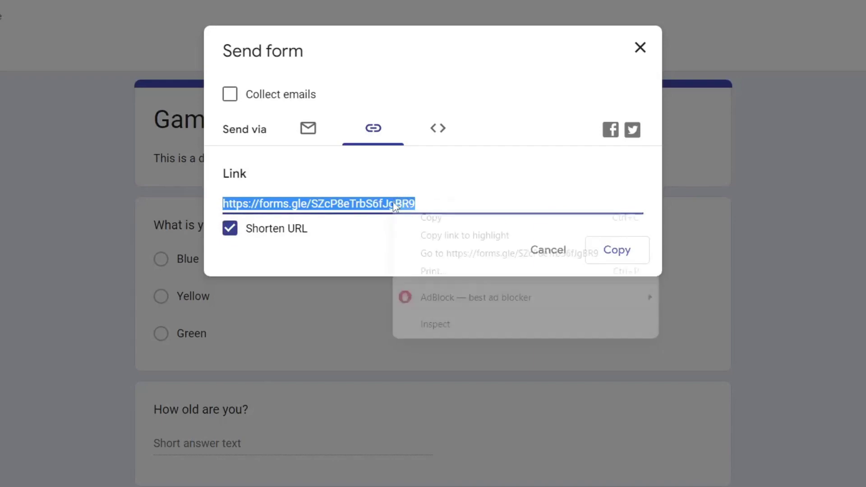
left_click(415, 219)
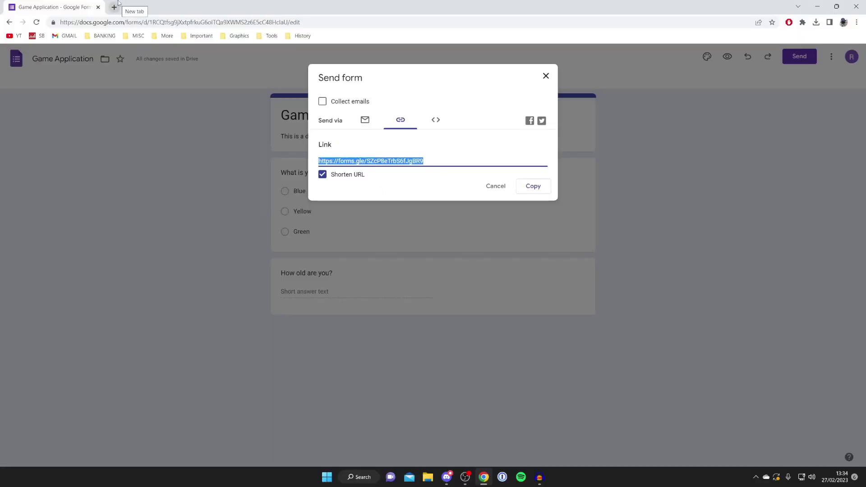
- Open the short link in a new tab and submit a response: Green, age 20
left_click(117, 3)
key("ctrl+v")
key("Return")
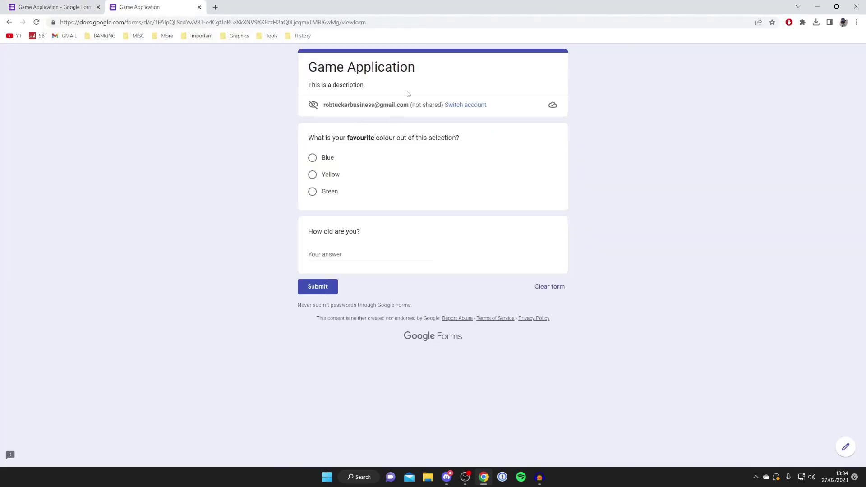
left_click(318, 193)
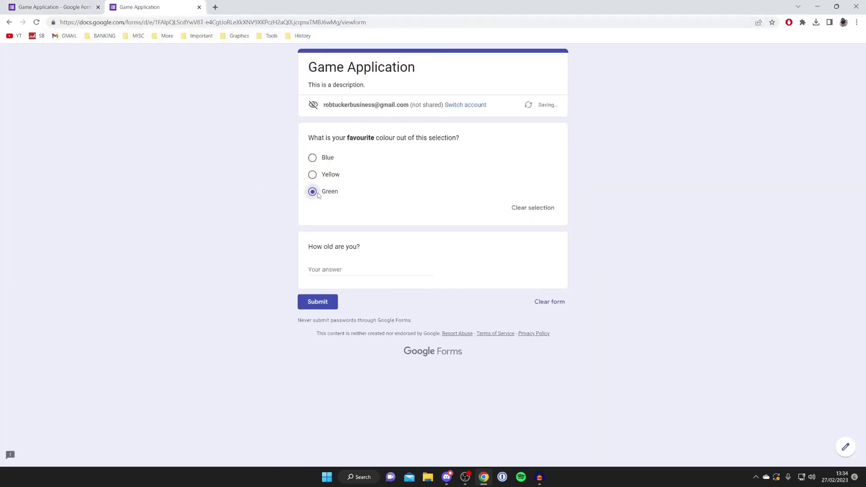
left_click(326, 273)
type("20")
left_click(318, 302)
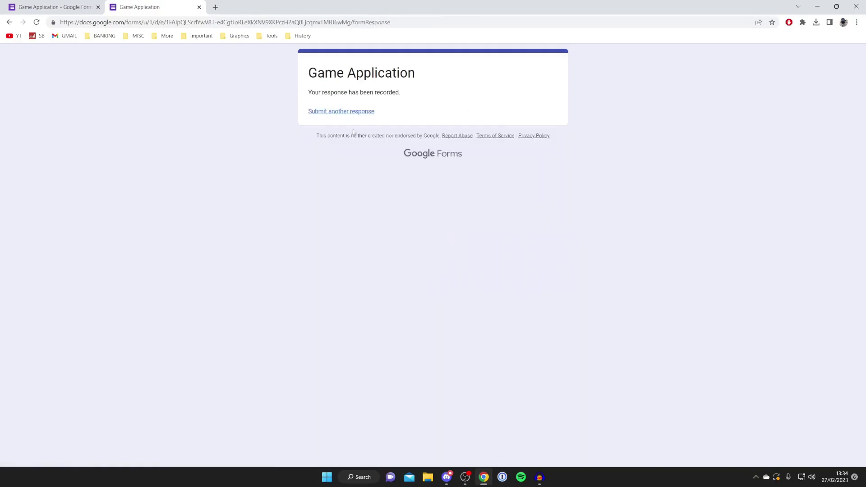
- Back in the editor, close the Send dialog and view the one-response summary
left_click(67, 7)
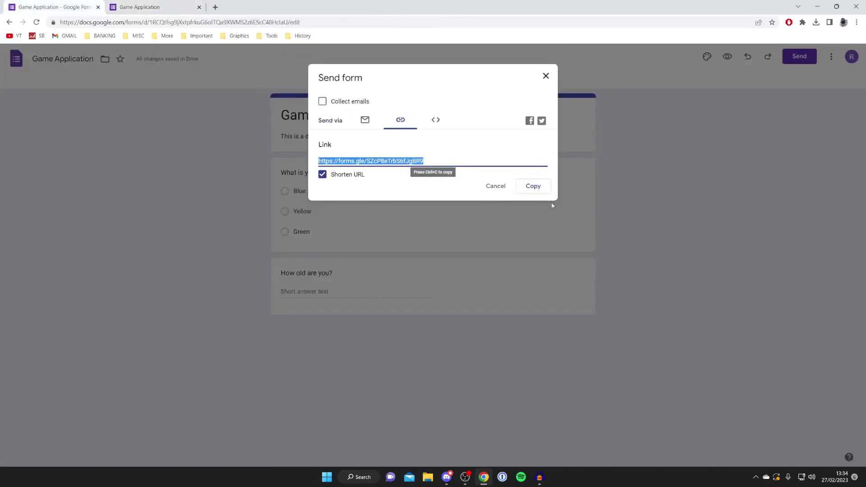
left_click(505, 186)
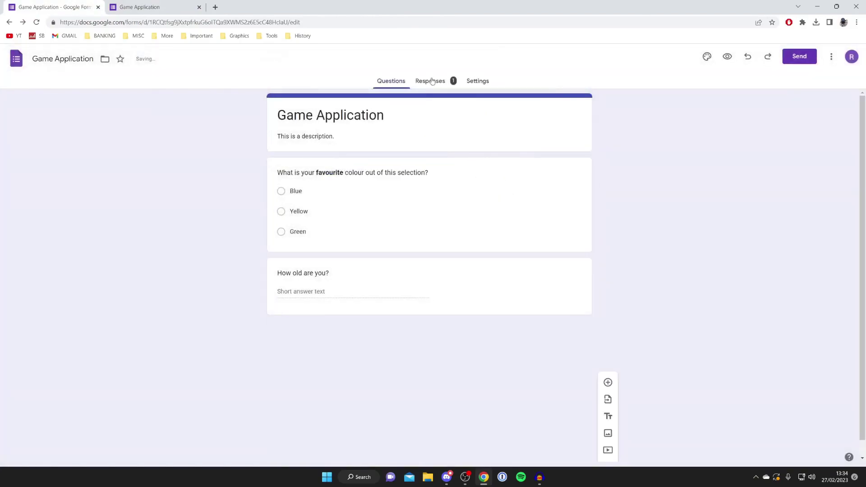
left_click(431, 81)
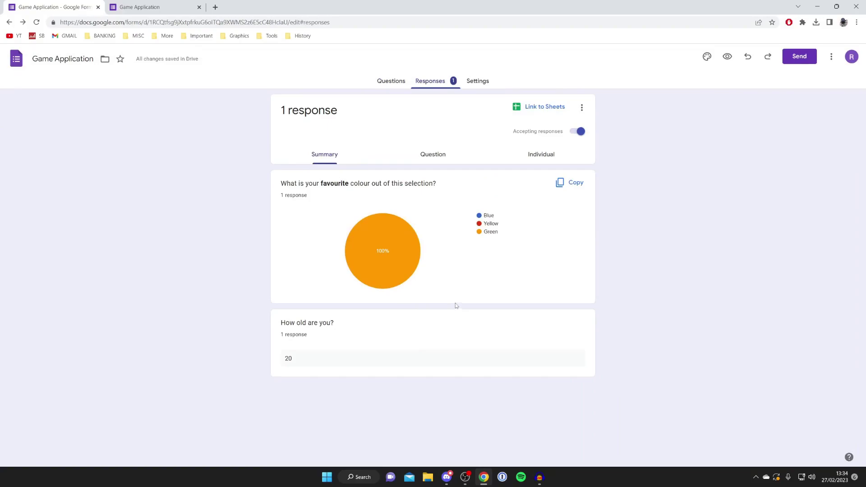
- Return to the Forms home page listing Game Application among recent forms
key("ctrl+l")
key("BackSpace")
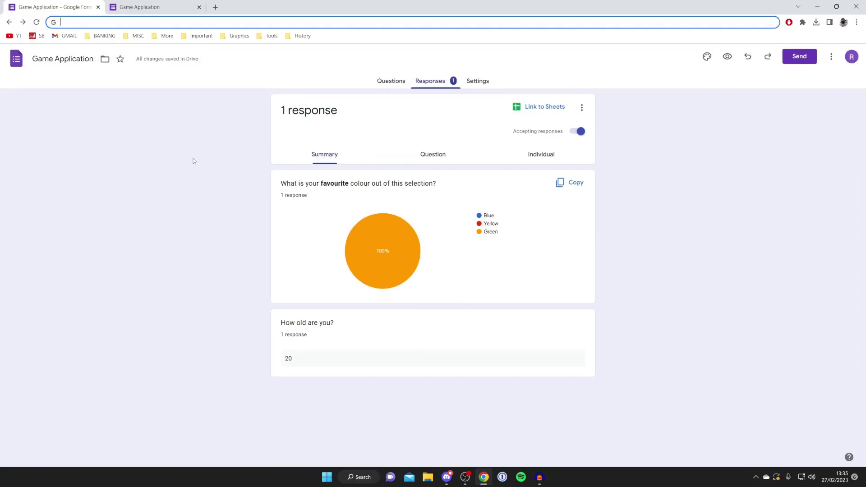
left_click(18, 62)
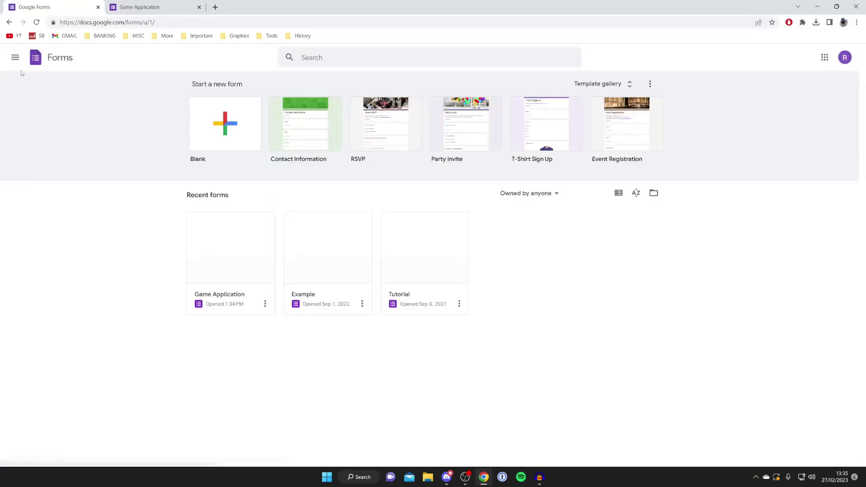